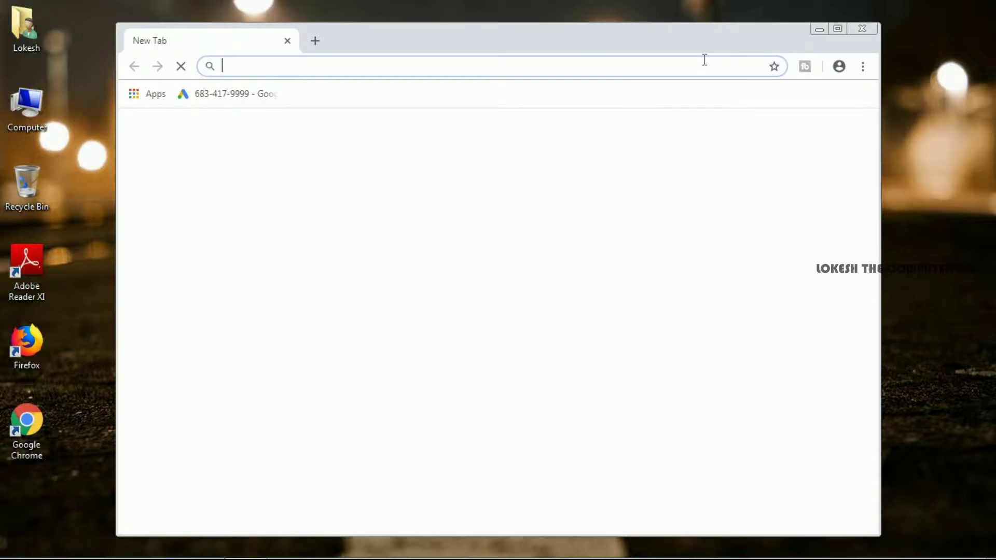
Maximize the browser window, open the Google home page and search for "driver booster"
{"action": "left_click", "coordinate": [834, 29]}
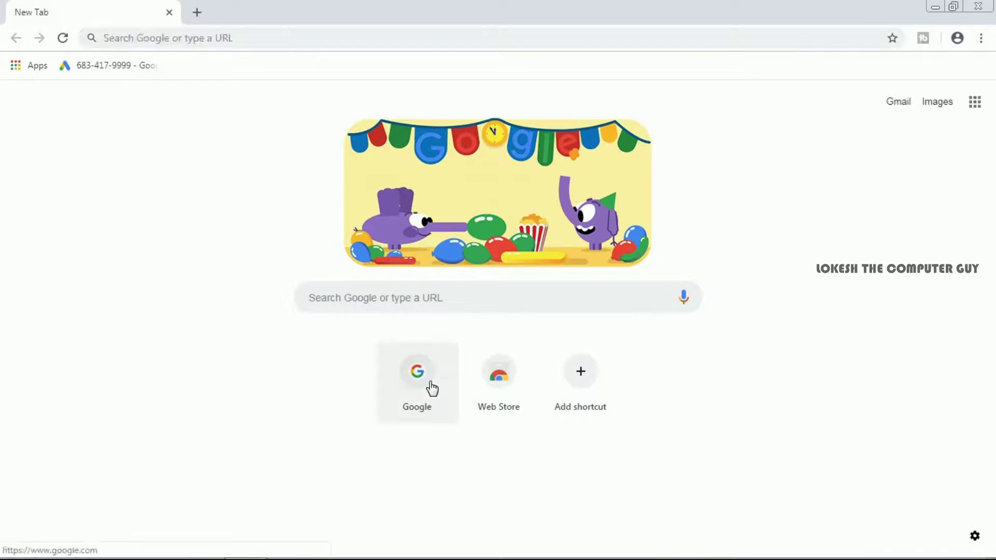
{"action": "left_click", "coordinate": [432, 387]}
{"action": "type", "text": "dr"}
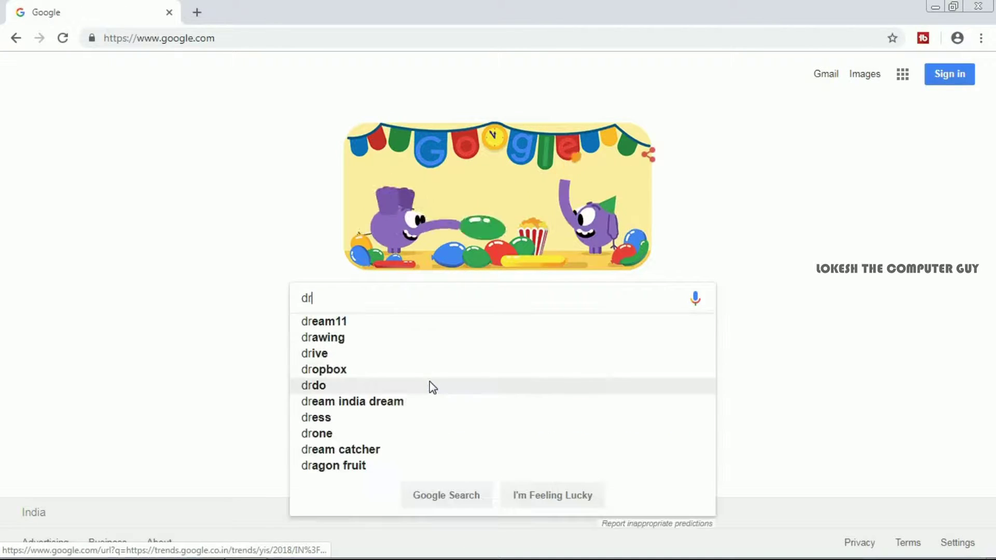
{"action": "type", "text": "iver boo"}
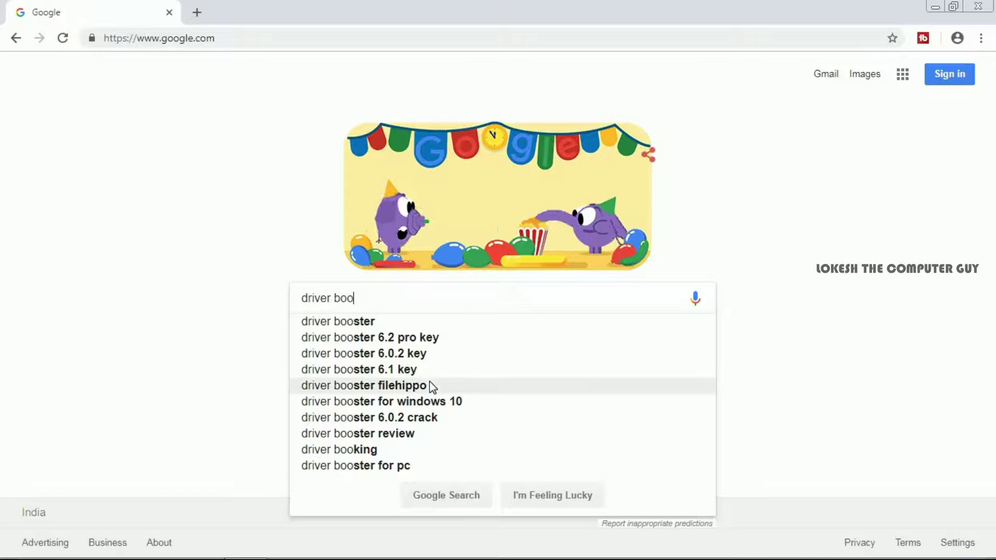
{"action": "left_click", "coordinate": [356, 322]}
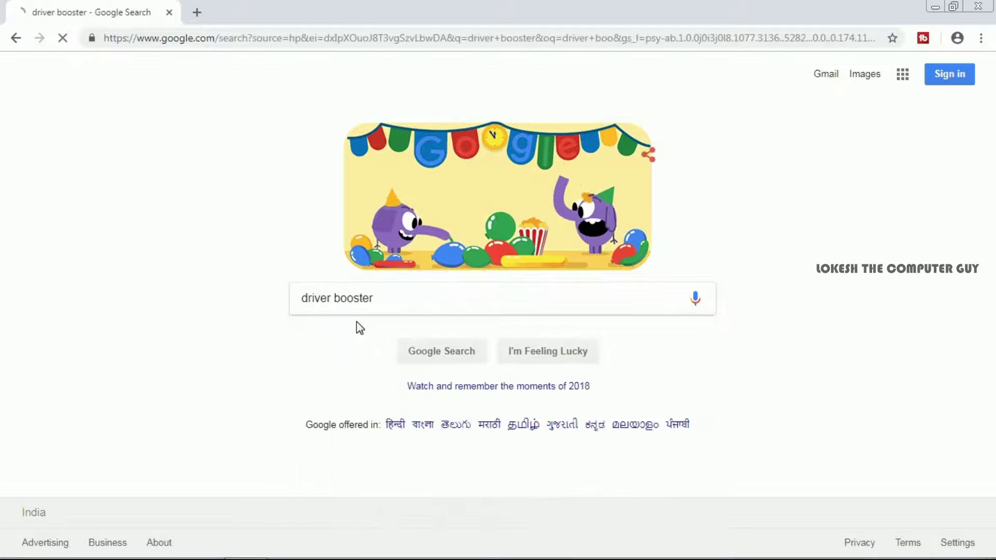
Open IObit's official Driver Booster page from the search results and download the free version through download.cnet.com
{"action": "scroll", "coordinate": [259, 280], "scroll_direction": "down", "scroll_amount": 3}
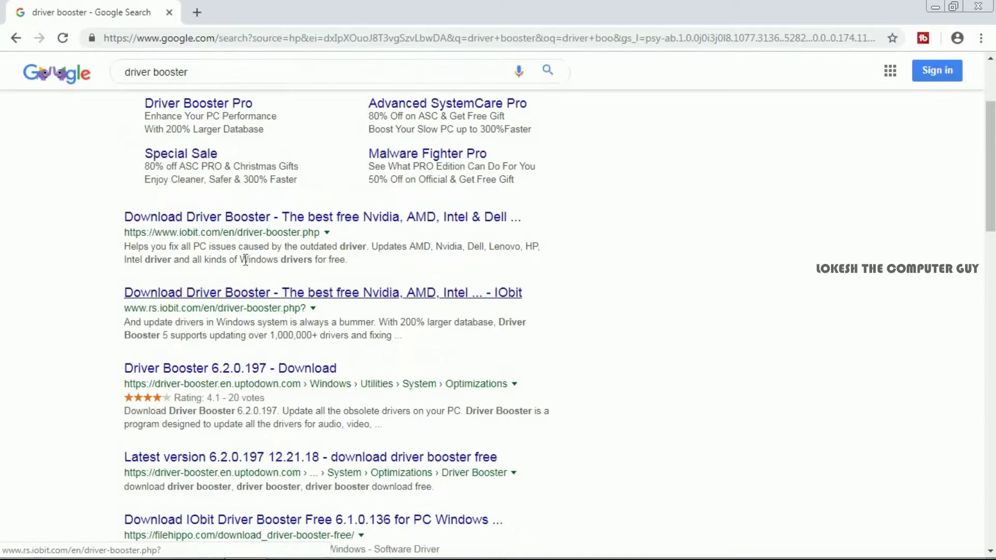
{"action": "left_click", "coordinate": [246, 223]}
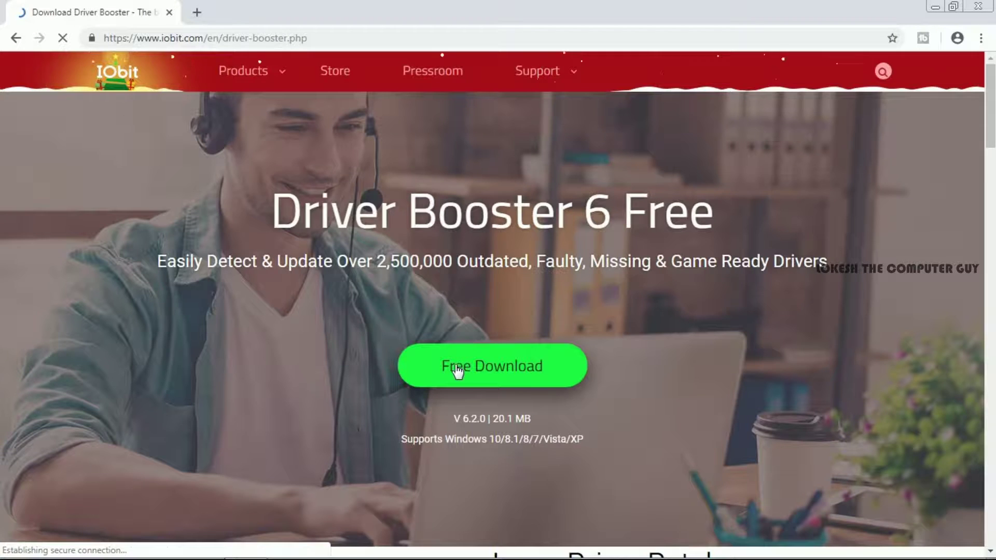
{"action": "left_click", "coordinate": [458, 371]}
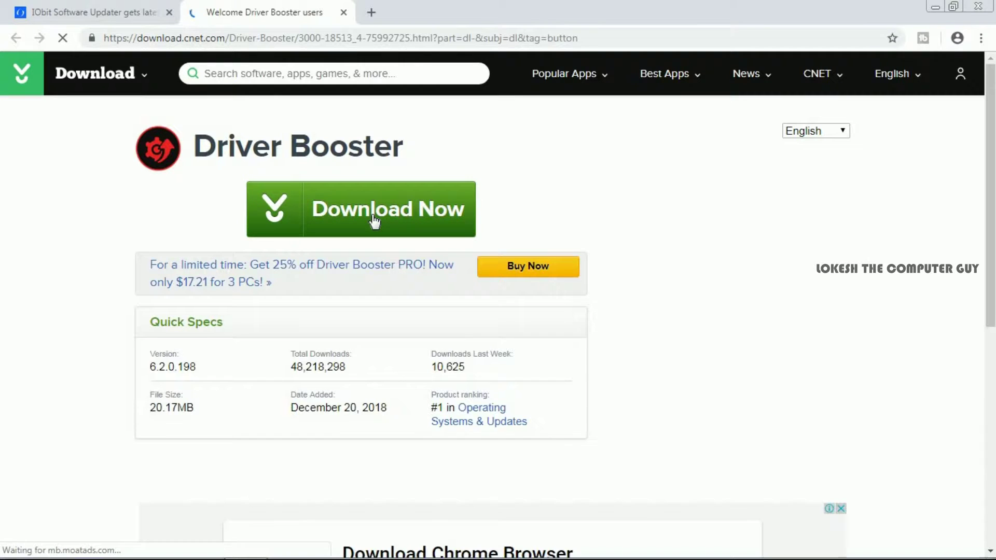
{"action": "left_click", "coordinate": [373, 221]}
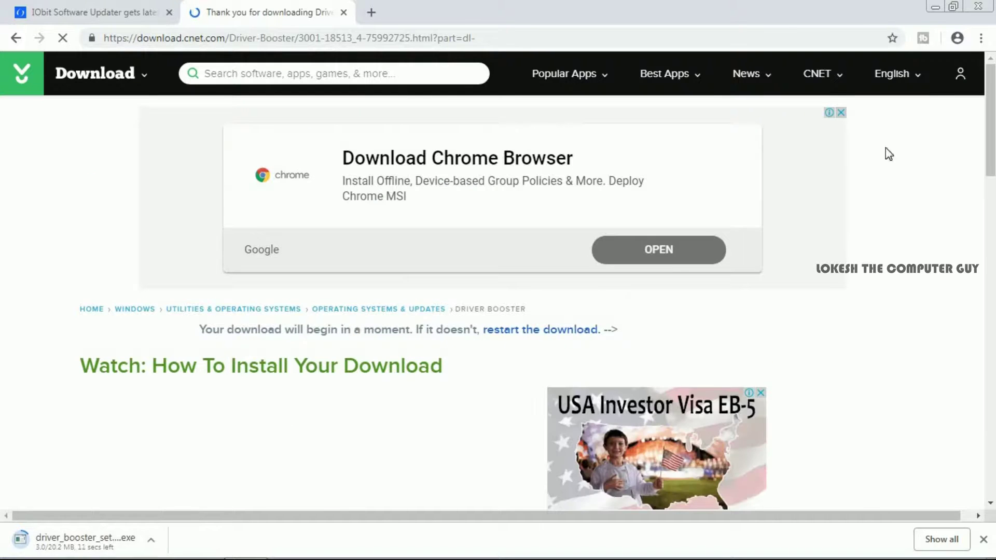
Run the downloaded driver_booster_setup_c.exe from the browser's download list, allow it in the security warning, and close the browser
{"action": "left_click", "coordinate": [980, 37]}
{"action": "left_click", "coordinate": [867, 135]}
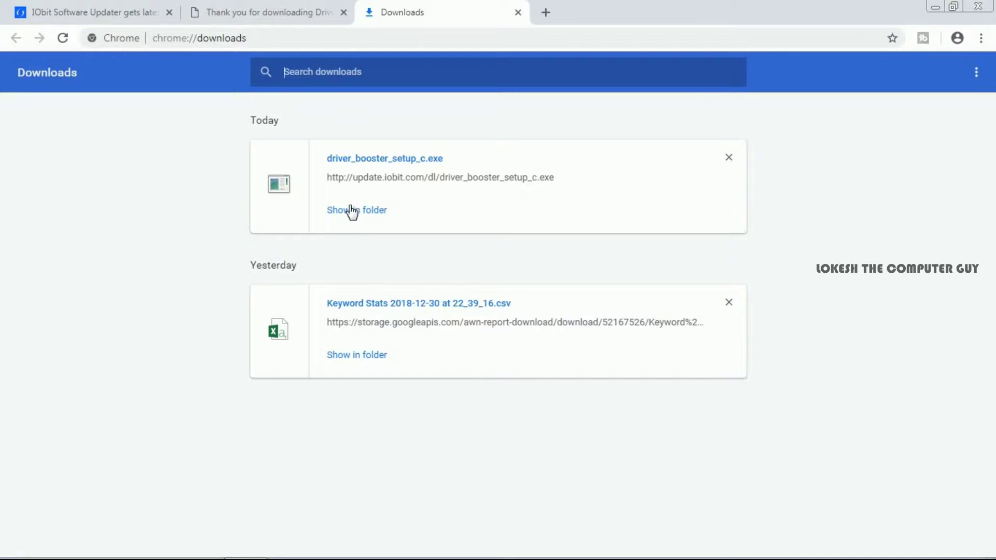
{"action": "left_click", "coordinate": [379, 163]}
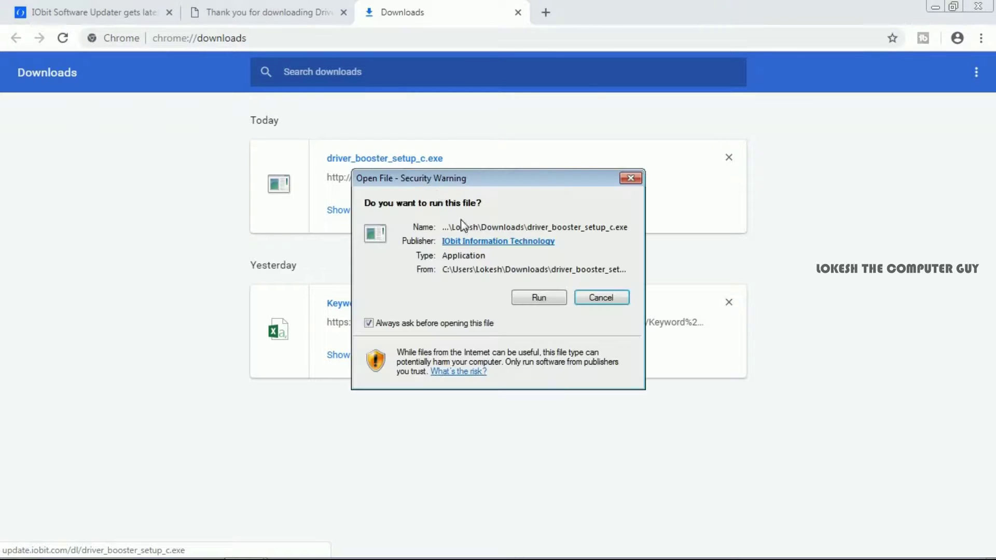
{"action": "left_click", "coordinate": [532, 300]}
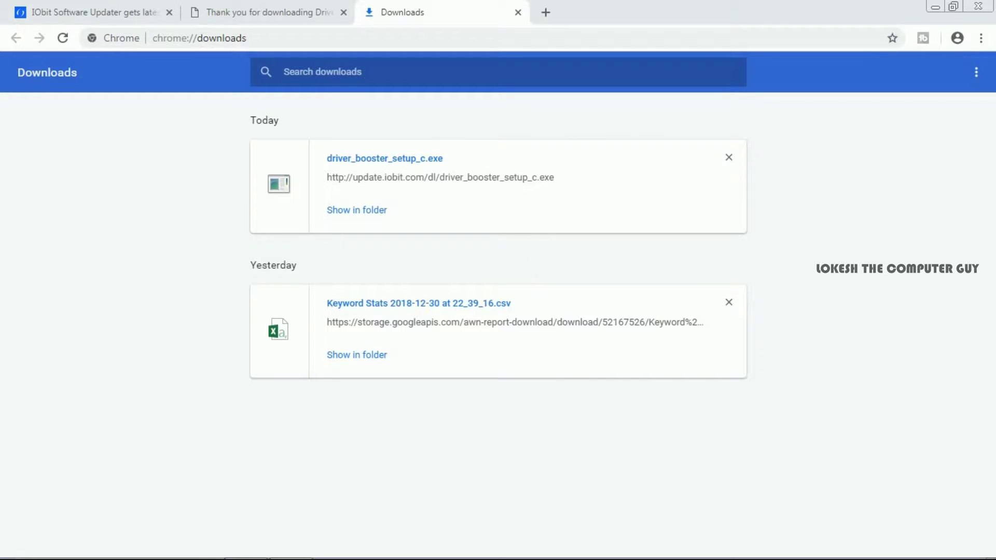
{"action": "left_click", "coordinate": [989, 11]}
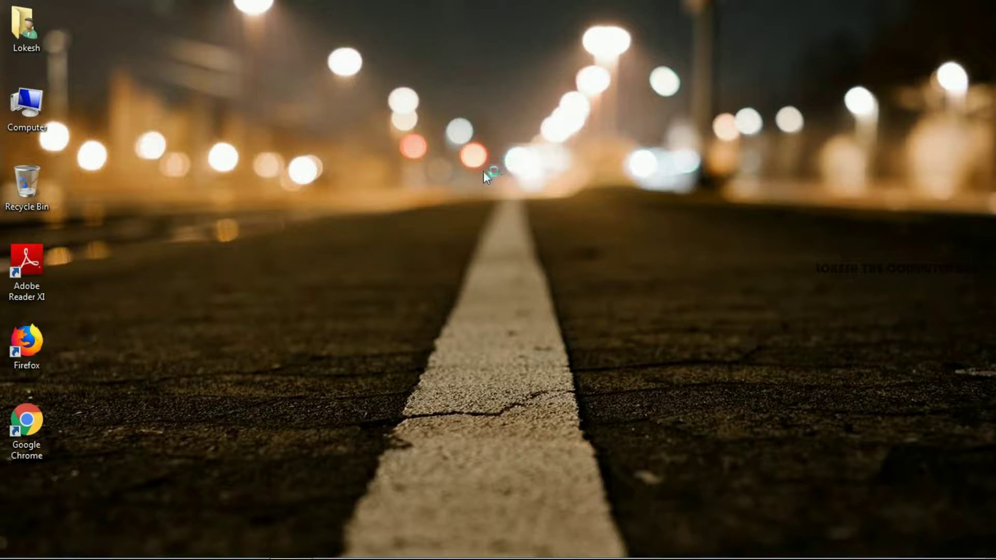
{"action": "right_click", "coordinate": [371, 202]}
{"action": "left_click", "coordinate": [405, 249]}
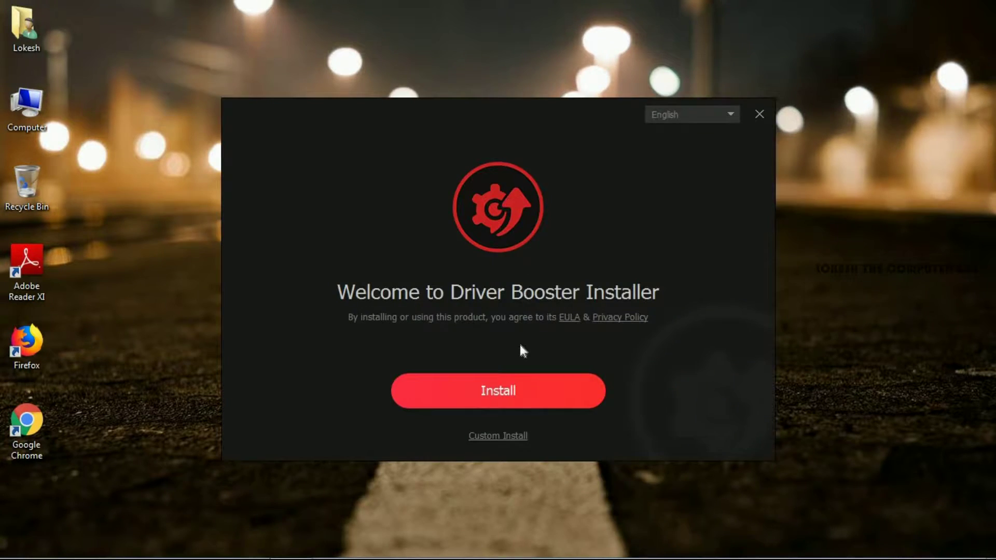
Start the standard Driver Booster installation, declining the optional Advanced SystemCare offer
{"action": "left_click", "coordinate": [496, 388]}
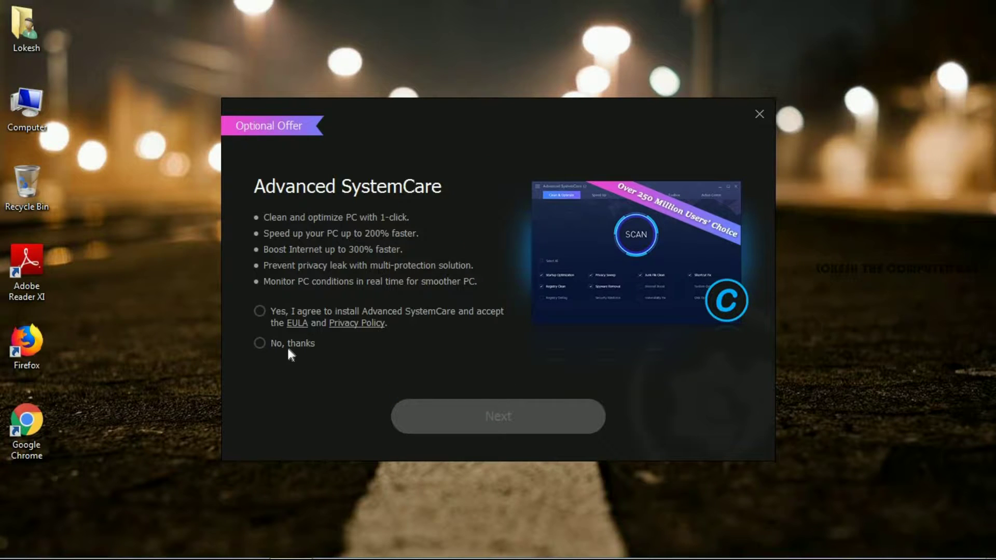
{"action": "left_click", "coordinate": [260, 343]}
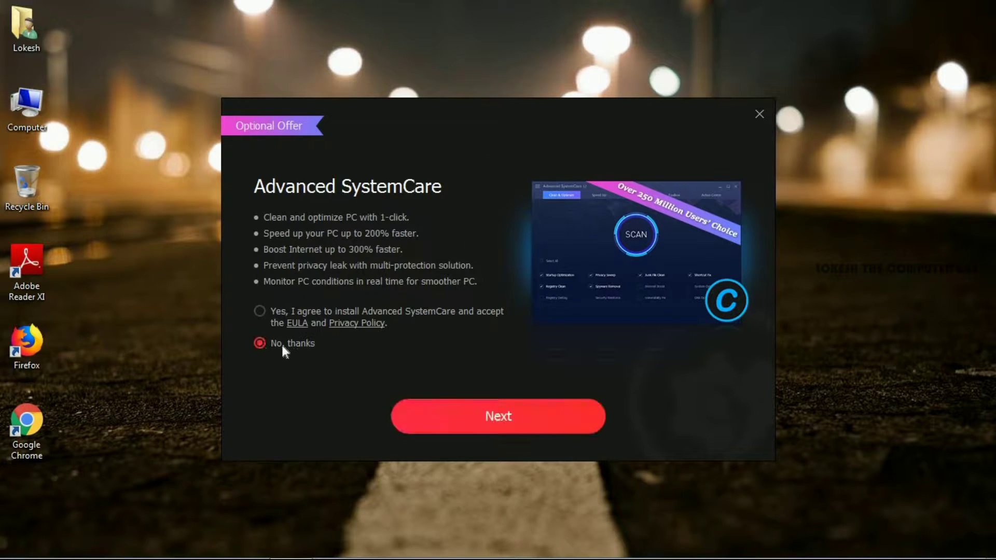
{"action": "left_click", "coordinate": [471, 415]}
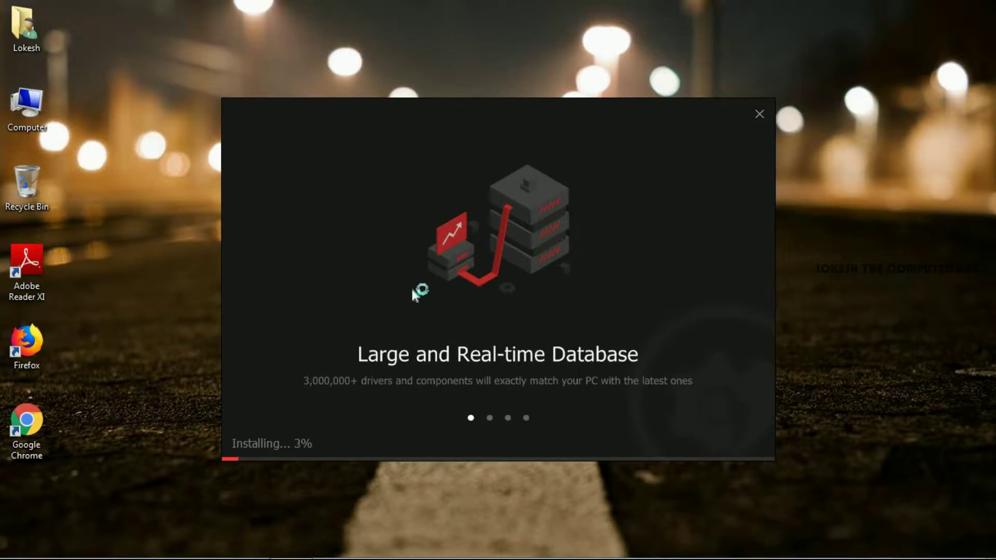
{"action": "right_click", "coordinate": [148, 126]}
{"action": "left_click", "coordinate": [173, 167]}
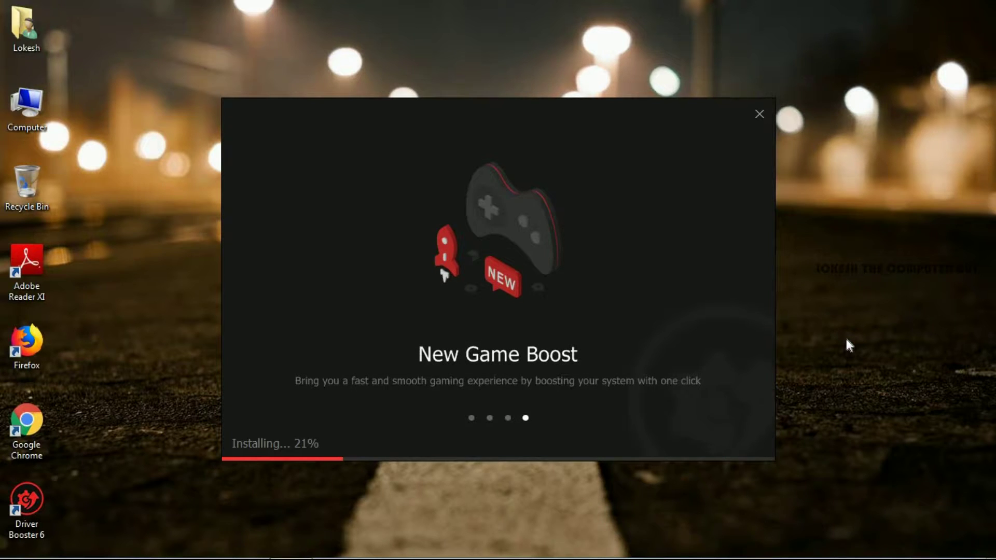
{"action": "right_click", "coordinate": [865, 240]}
{"action": "left_click", "coordinate": [873, 282]}
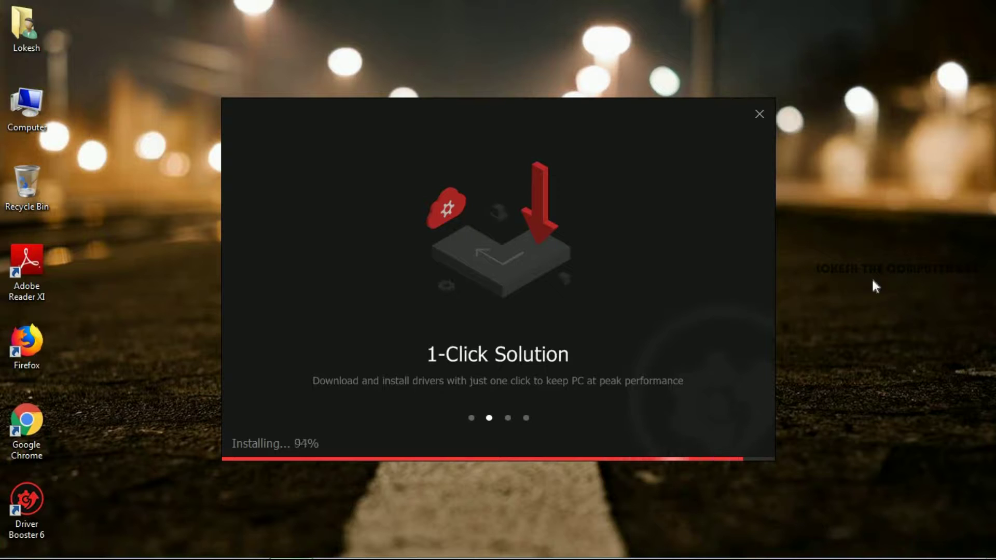
Finish the Driver Booster installer by starting the driver scan, and close the IObit web page it opens
{"action": "left_click", "coordinate": [586, 407]}
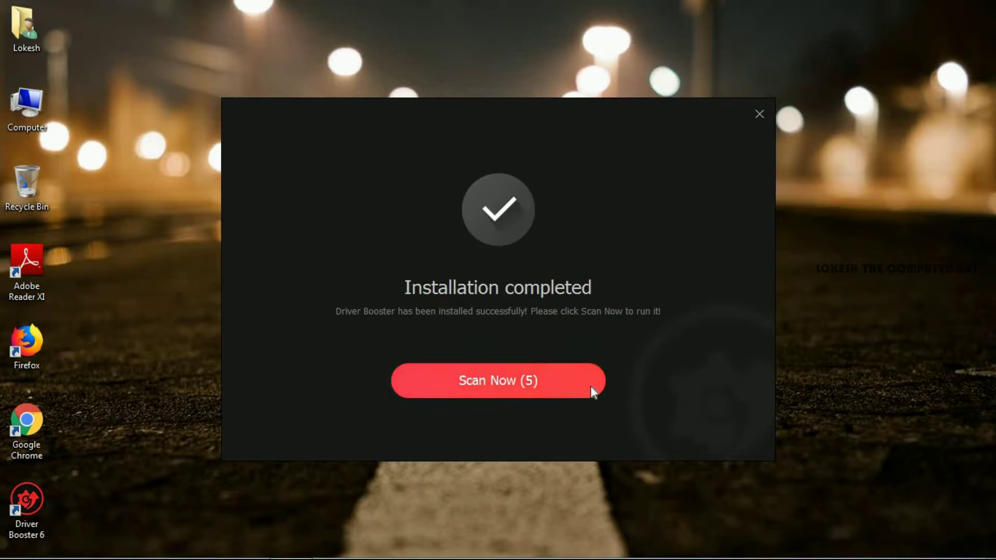
{"action": "left_click", "coordinate": [532, 373]}
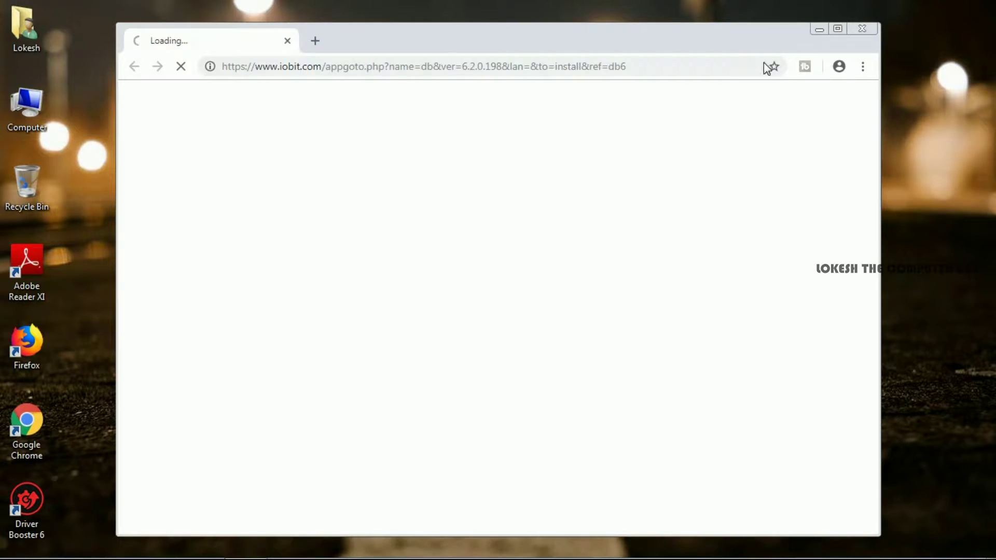
{"action": "left_click", "coordinate": [859, 28]}
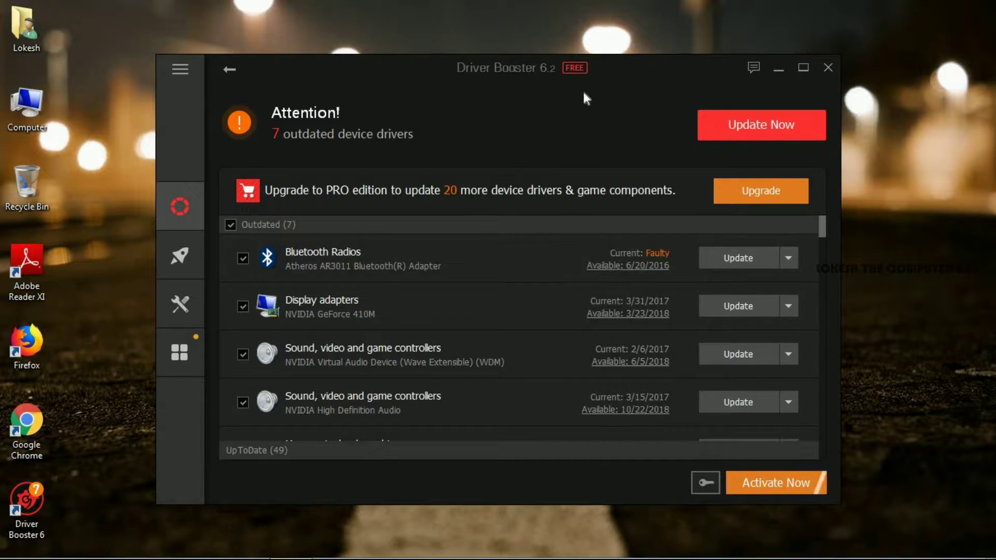
Examine the scan's outdated and up-to-date driver lists, dismissing the promotional pop-up
{"action": "left_click_drag", "start_coordinate": [608, 62], "coordinate": [608, 46]}
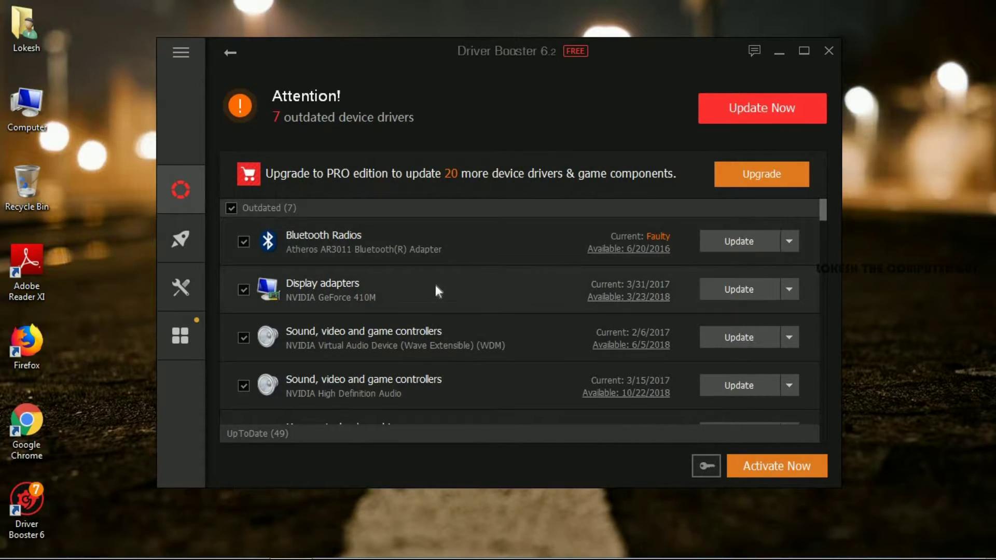
{"action": "scroll", "coordinate": [438, 281], "scroll_direction": "down", "scroll_amount": 7}
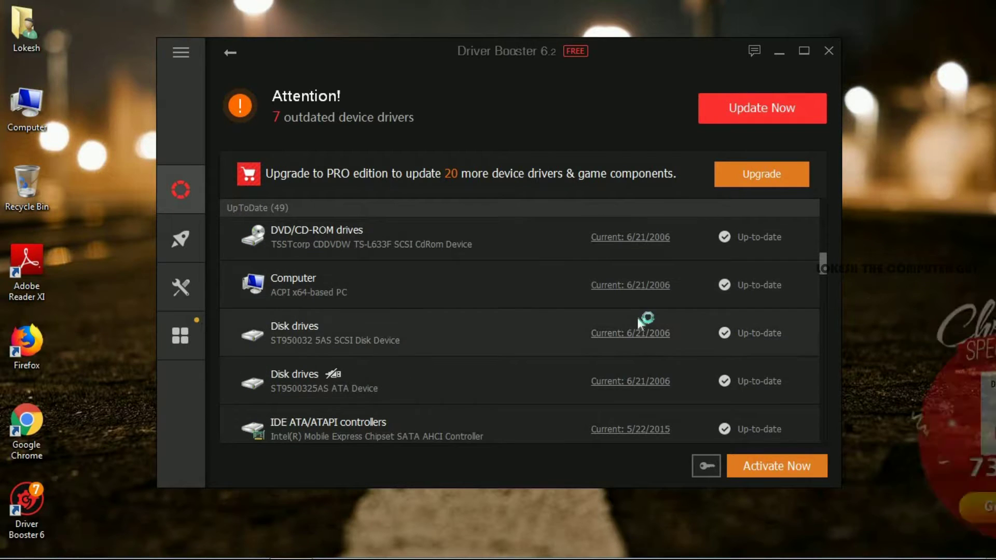
{"action": "left_click", "coordinate": [966, 320]}
{"action": "scroll", "coordinate": [441, 312], "scroll_direction": "up", "scroll_amount": 7}
{"action": "scroll", "coordinate": [421, 305], "scroll_direction": "up", "scroll_amount": 5}
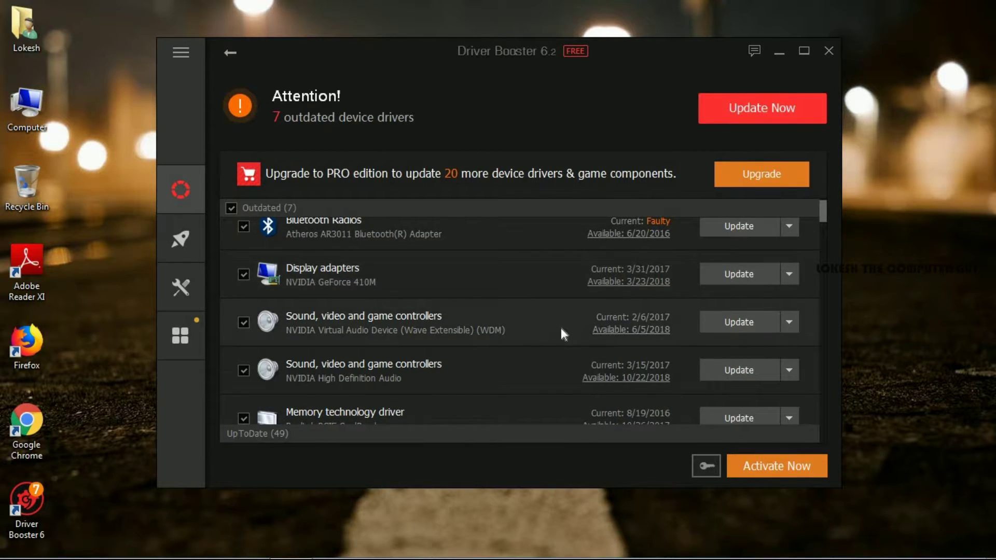
{"action": "scroll", "coordinate": [561, 328], "scroll_direction": "down", "scroll_amount": 6}
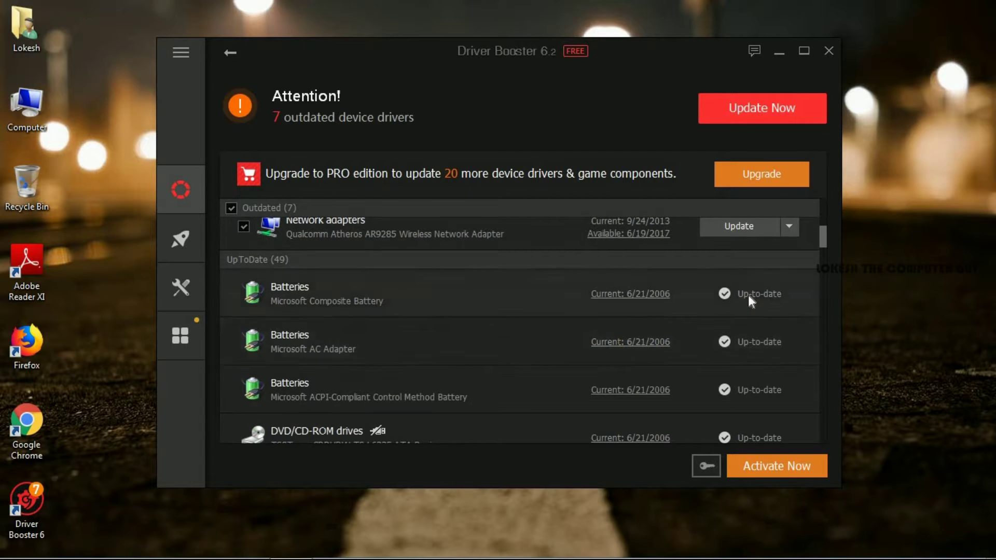
{"action": "scroll", "coordinate": [441, 316], "scroll_direction": "down", "scroll_amount": 6}
{"action": "scroll", "coordinate": [773, 308], "scroll_direction": "up", "scroll_amount": 3}
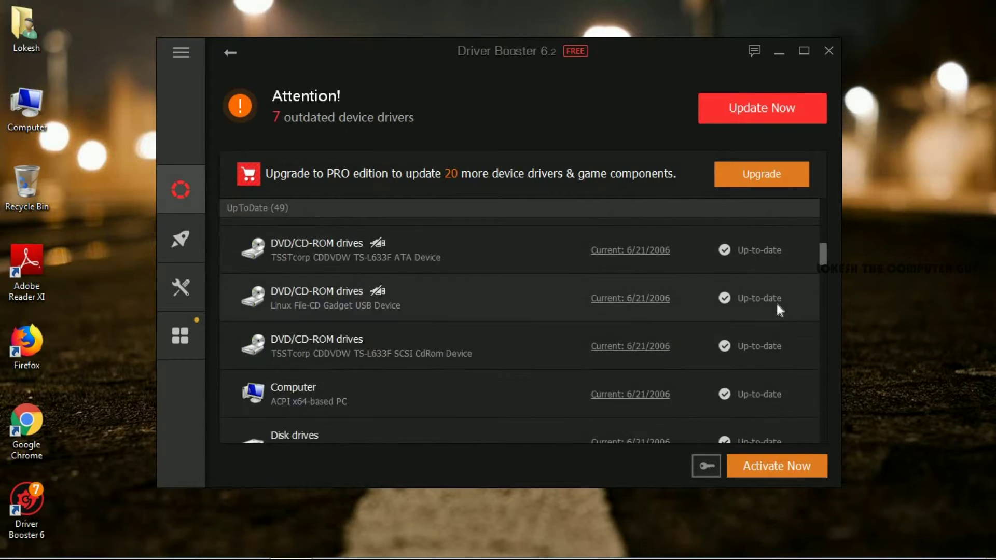
{"action": "scroll", "coordinate": [776, 303], "scroll_direction": "up", "scroll_amount": 6}
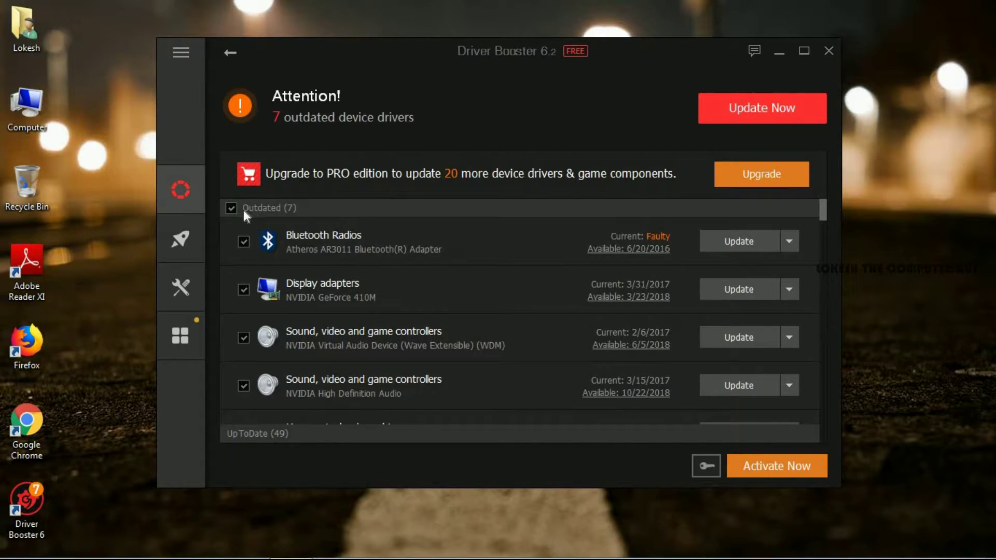
Deselect all outdated drivers, select only the Realtek PCIE CardReader memory technology driver, and start its update, accepting the installation notices
{"action": "left_click", "coordinate": [231, 208]}
{"action": "scroll", "coordinate": [331, 317], "scroll_direction": "down", "scroll_amount": 3}
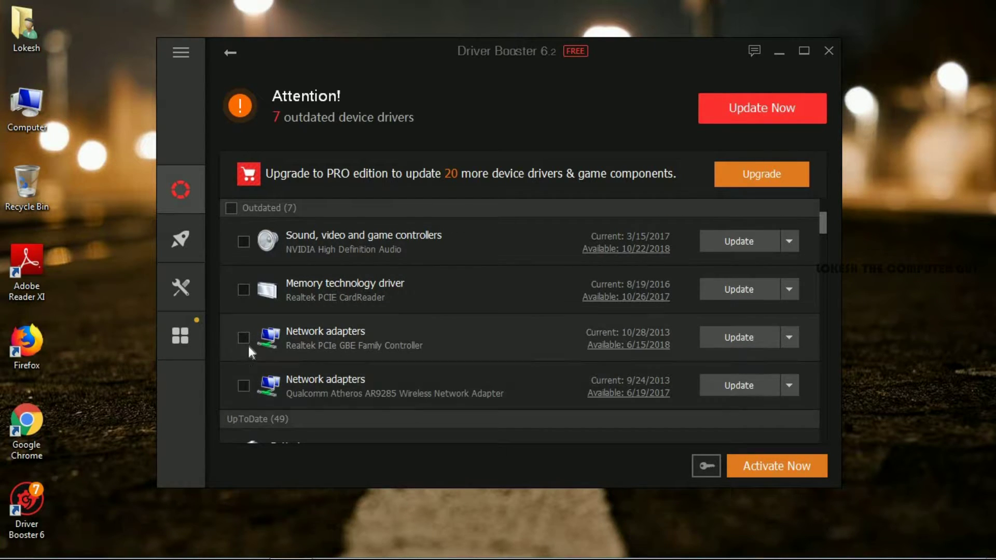
{"action": "left_click", "coordinate": [243, 289]}
{"action": "left_click", "coordinate": [761, 112]}
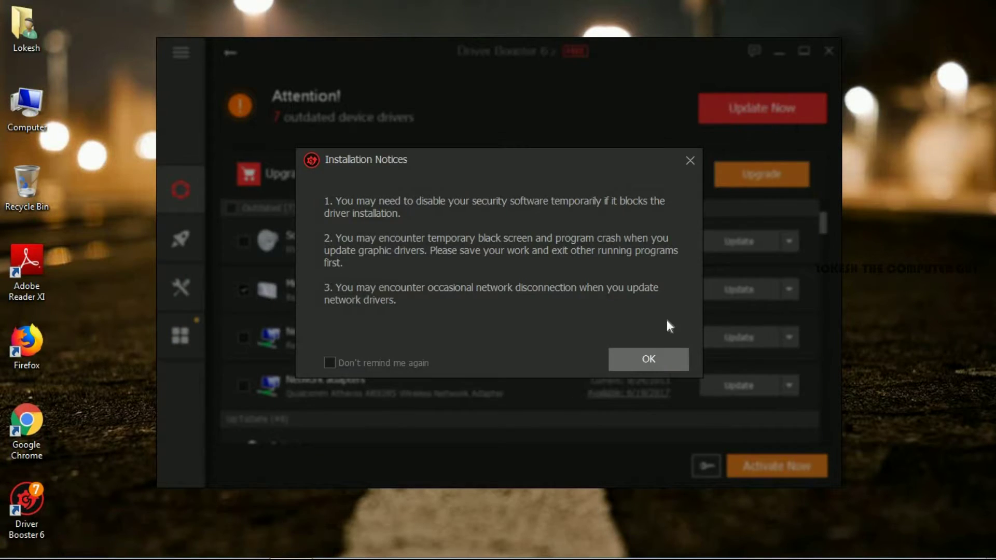
{"action": "left_click", "coordinate": [645, 360]}
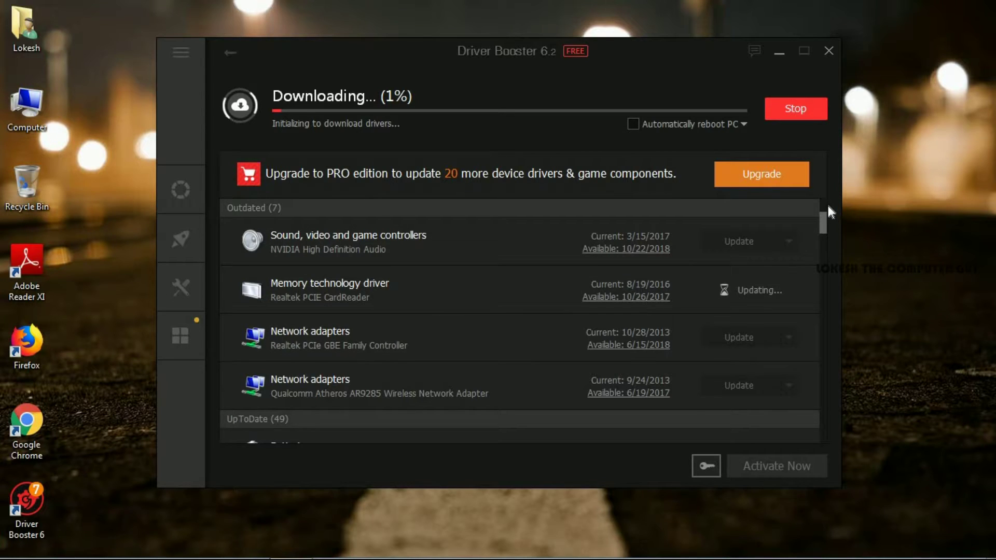
{"action": "right_click", "coordinate": [900, 167]}
{"action": "left_click", "coordinate": [903, 212]}
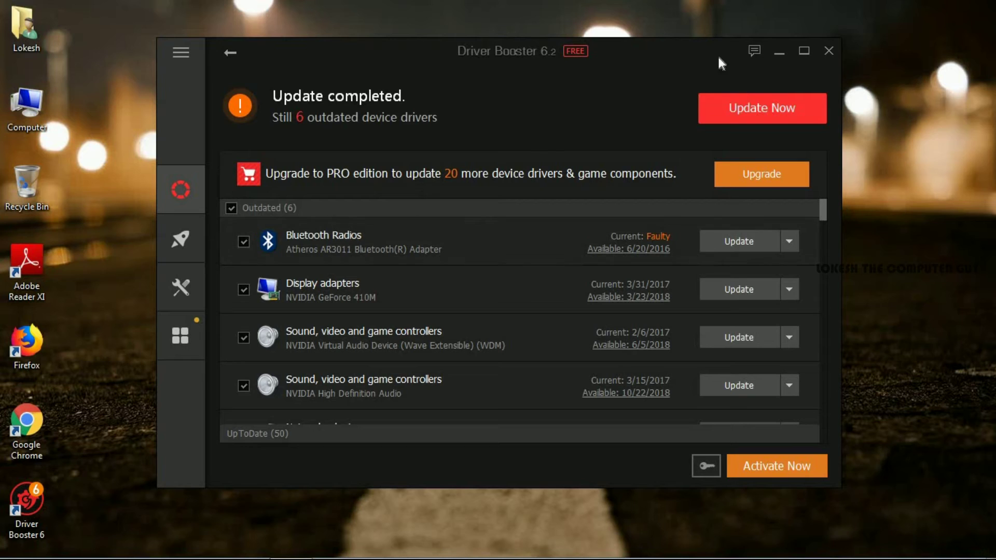
Check the Realtek PCIE CardReader entry in the up-to-date driver list and close Driver Booster
{"action": "scroll", "coordinate": [372, 265], "scroll_direction": "down", "scroll_amount": 6}
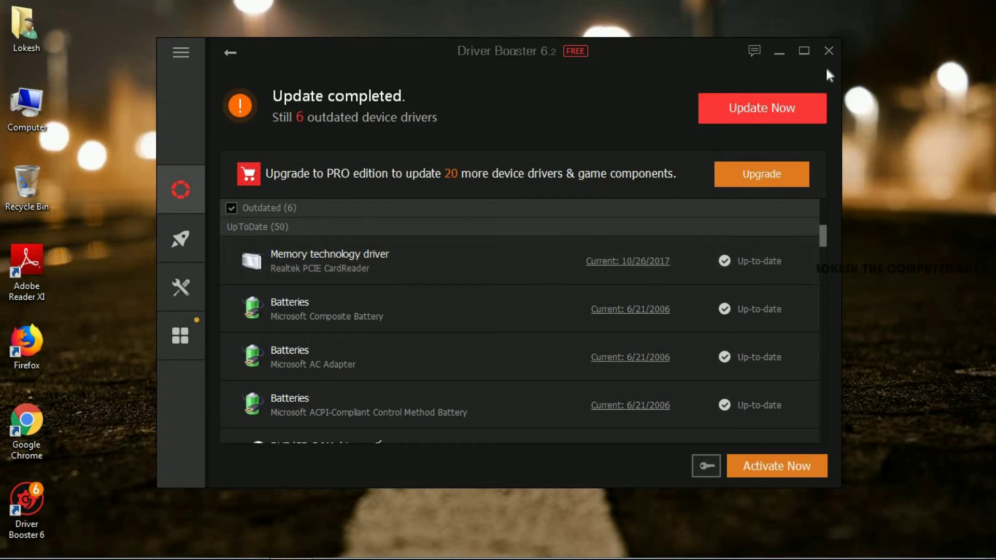
{"action": "left_click", "coordinate": [829, 51]}
{"action": "right_click", "coordinate": [349, 136]}
{"action": "right_click", "coordinate": [238, 123]}
{"action": "left_click", "coordinate": [268, 161]}
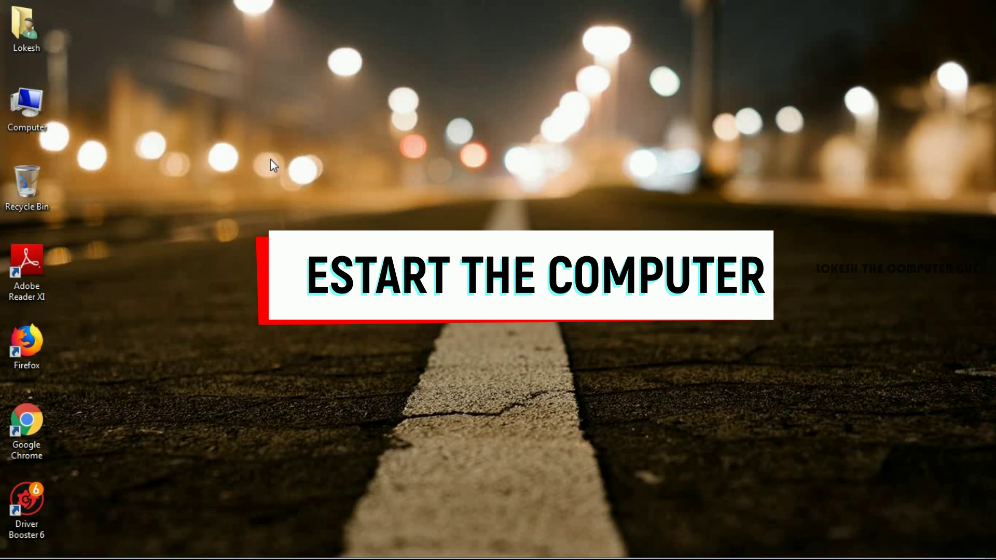
{"action": "right_click", "coordinate": [270, 159]}
{"action": "left_click", "coordinate": [304, 198]}
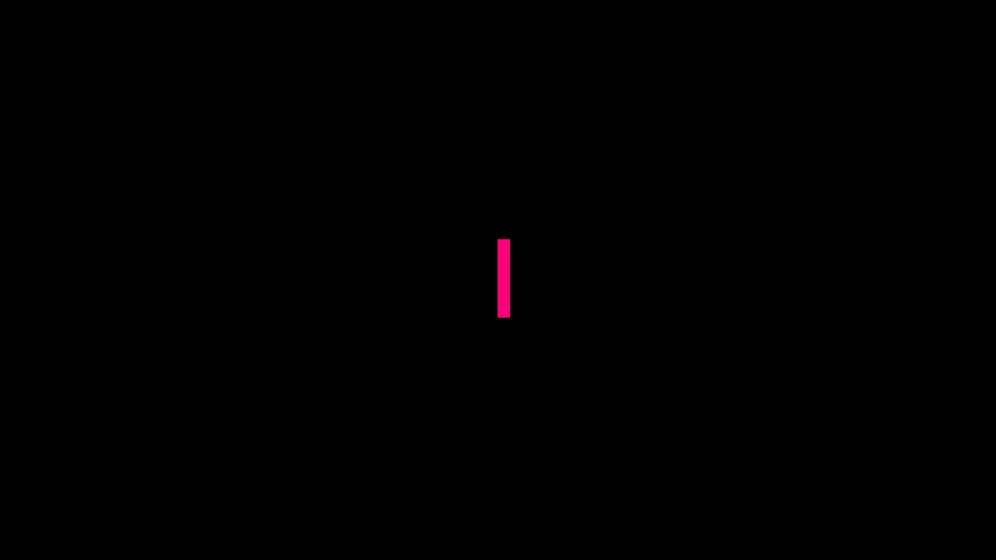